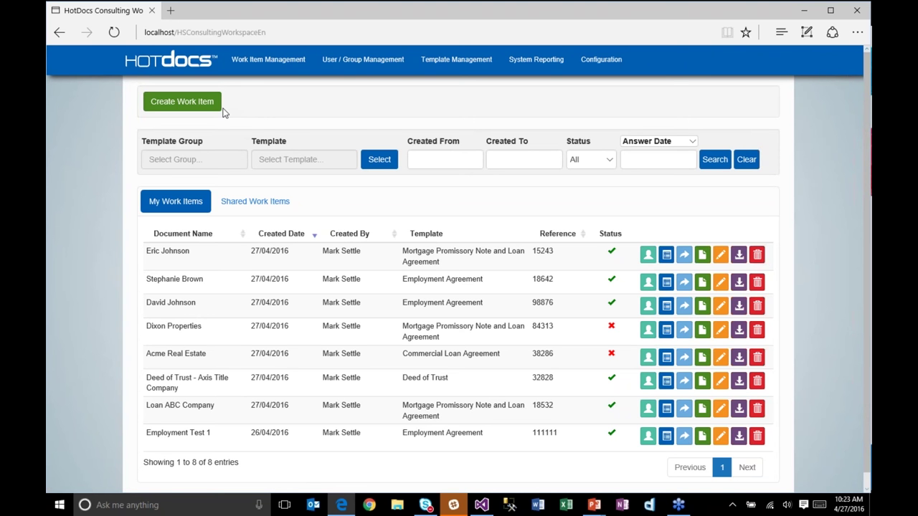
Step: Start a new work item and list the Banking group's four templates, including Commercial Loan Agreement and Deed of Trust
{"action": "left_click", "coordinate": [194, 102]}
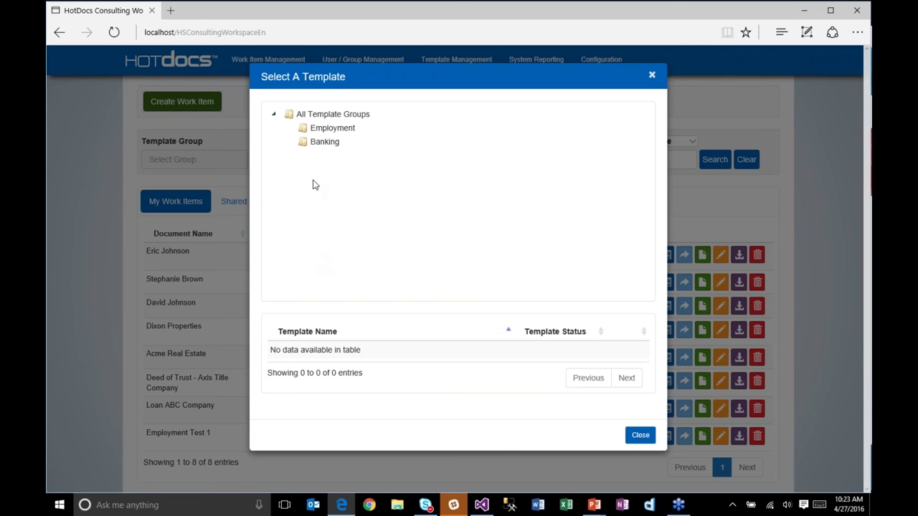
{"action": "left_click", "coordinate": [333, 143]}
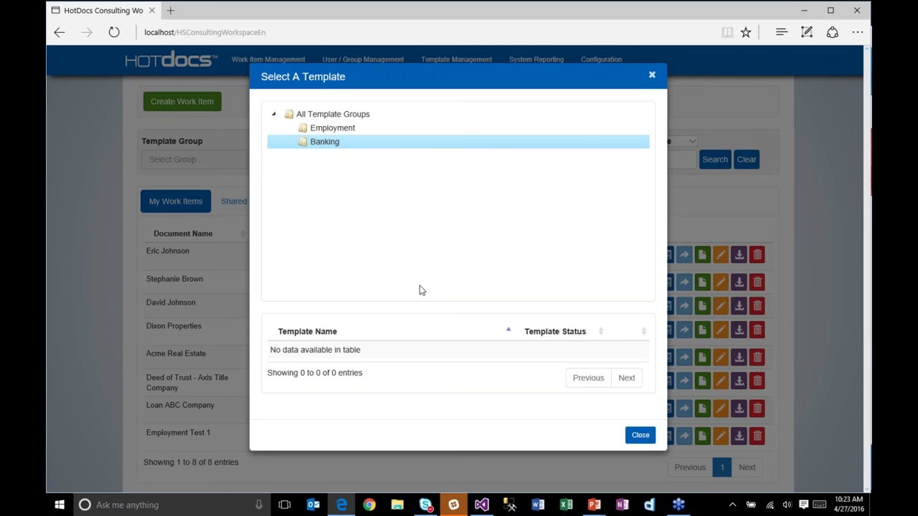
{"action": "left_click", "coordinate": [652, 75]}
{"action": "left_click", "coordinate": [114, 33]}
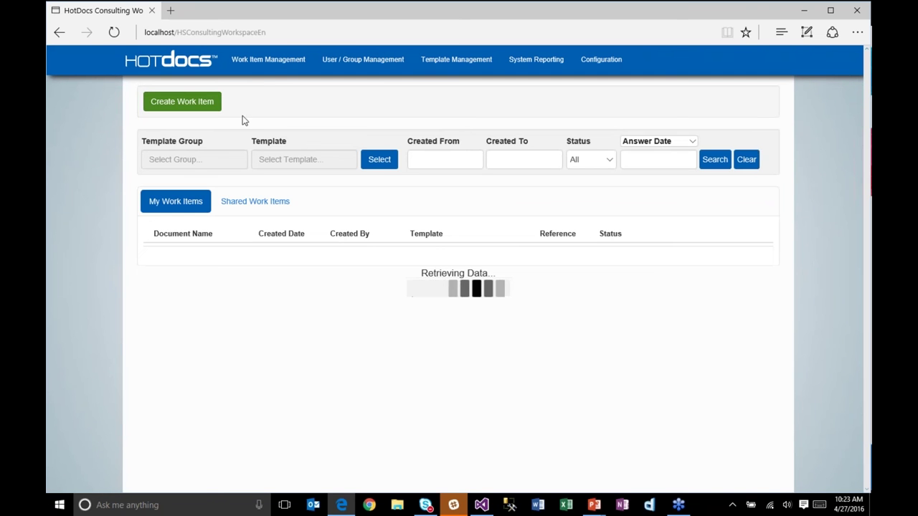
{"action": "left_click", "coordinate": [202, 104]}
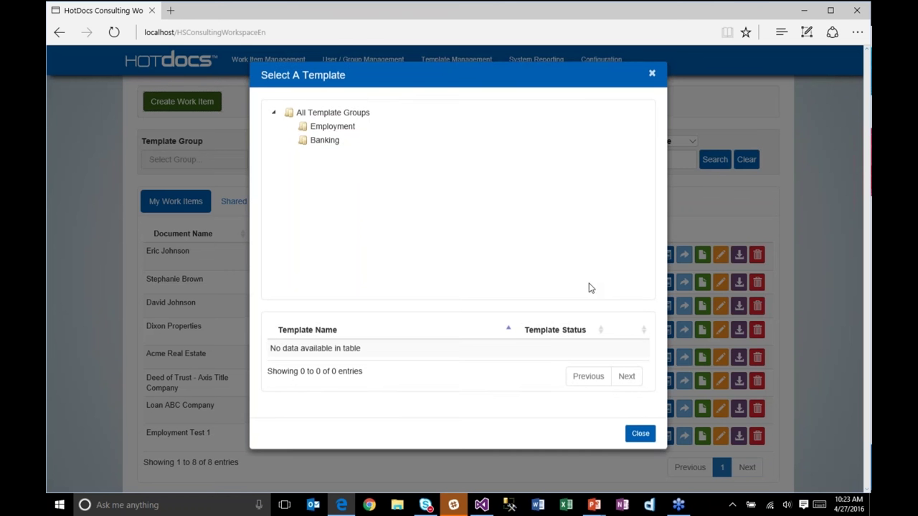
{"action": "left_click", "coordinate": [329, 143]}
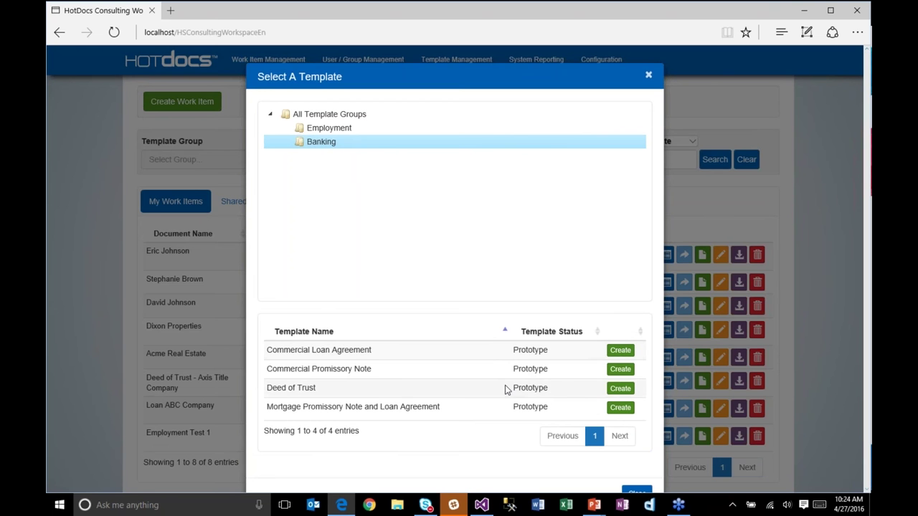
{"action": "scroll", "coordinate": [505, 387], "scroll_direction": "down", "scroll_amount": 1}
{"action": "scroll", "coordinate": [505, 388], "scroll_direction": "down", "scroll_amount": 1}
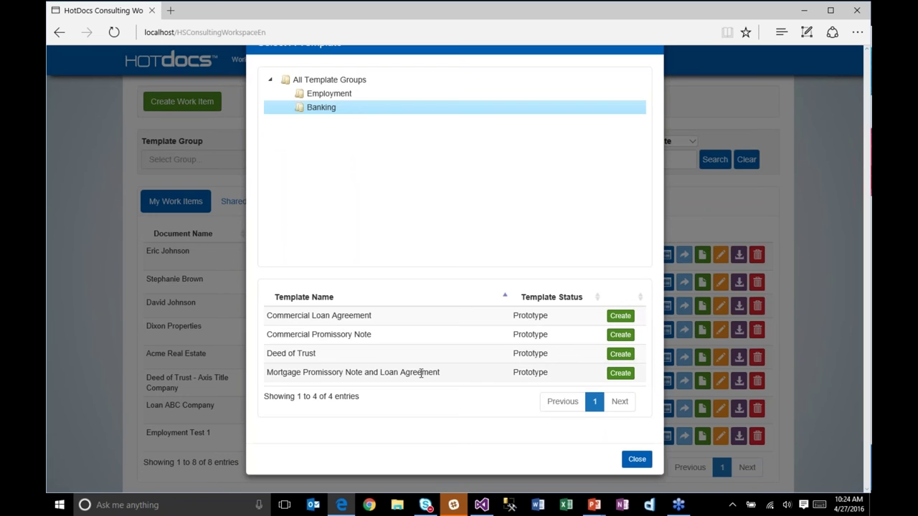
{"action": "scroll", "coordinate": [421, 373], "scroll_direction": "up", "scroll_amount": 2}
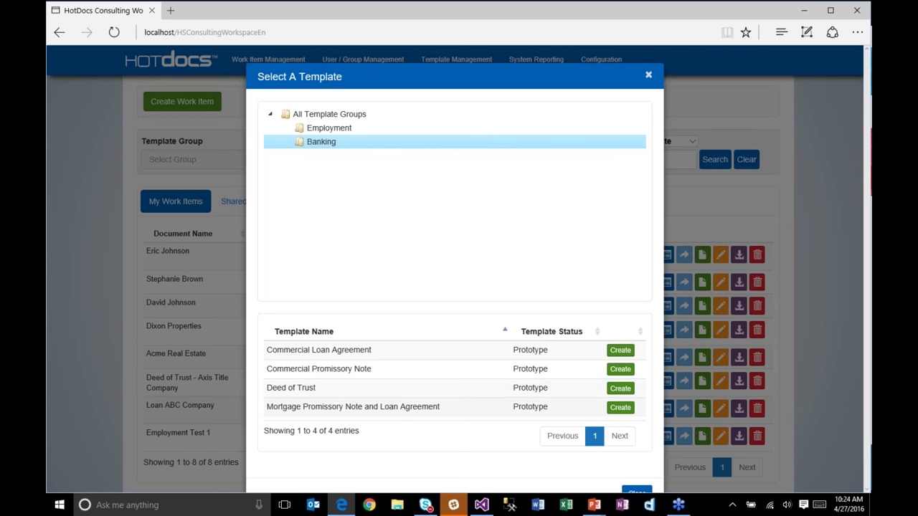
Step: Create a Mortgage Promissory Note work item named for the borrower, reference MT-183, and start its interview
{"action": "left_click", "coordinate": [621, 408]}
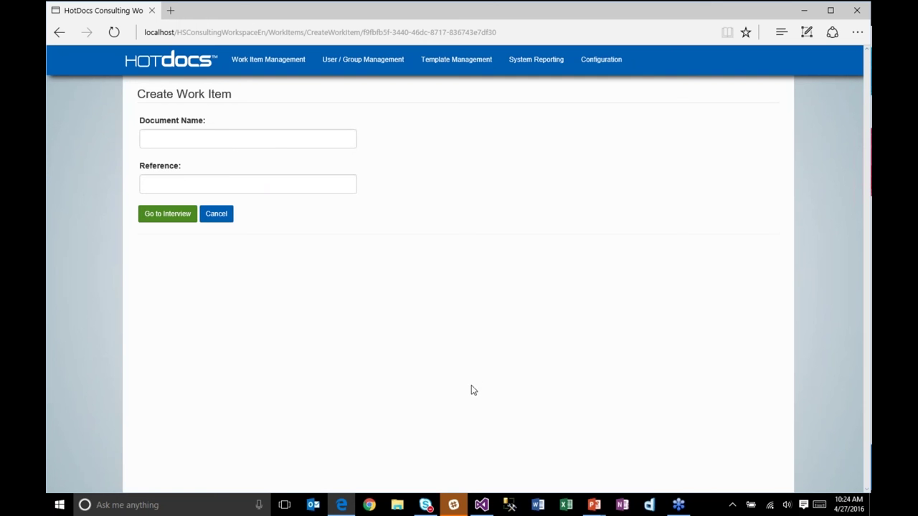
{"action": "left_click", "coordinate": [184, 140]}
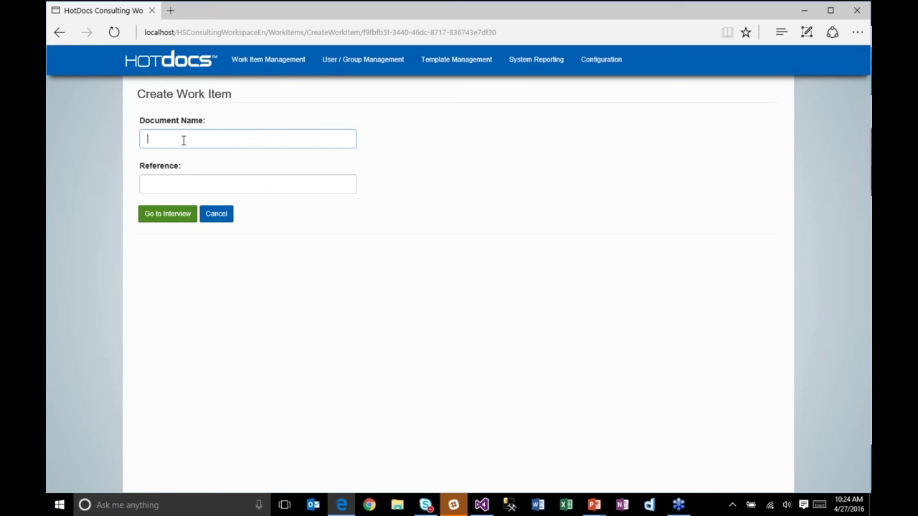
{"action": "key", "text": "Tab"}
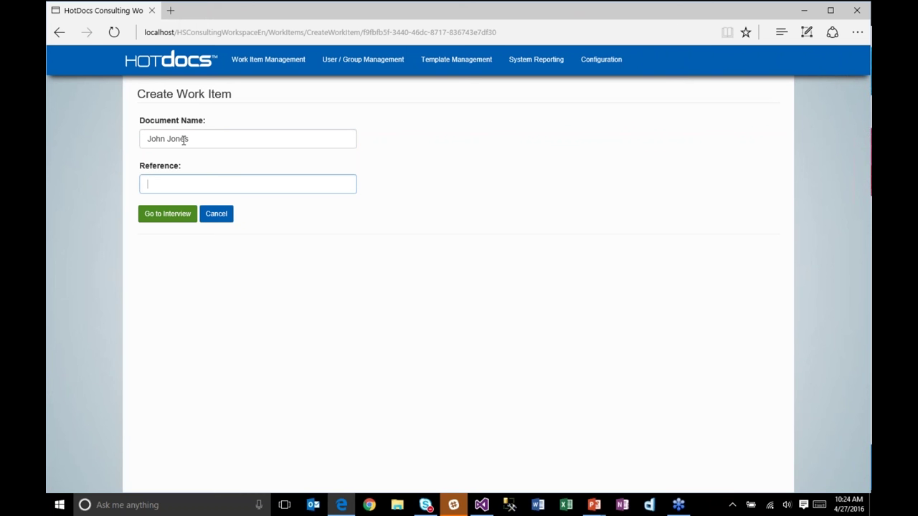
{"action": "type", "text": "MT-1832"}
{"action": "key", "text": "BackSpace"}
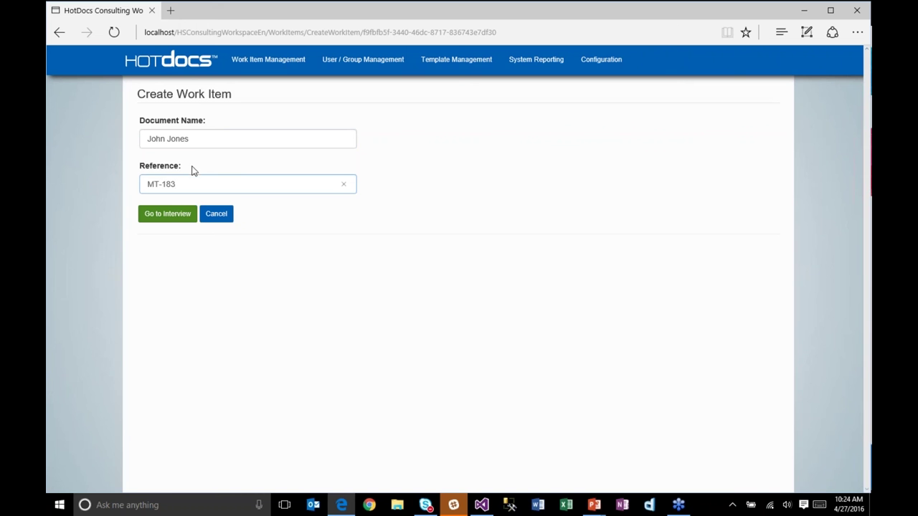
{"action": "left_click", "coordinate": [173, 217]}
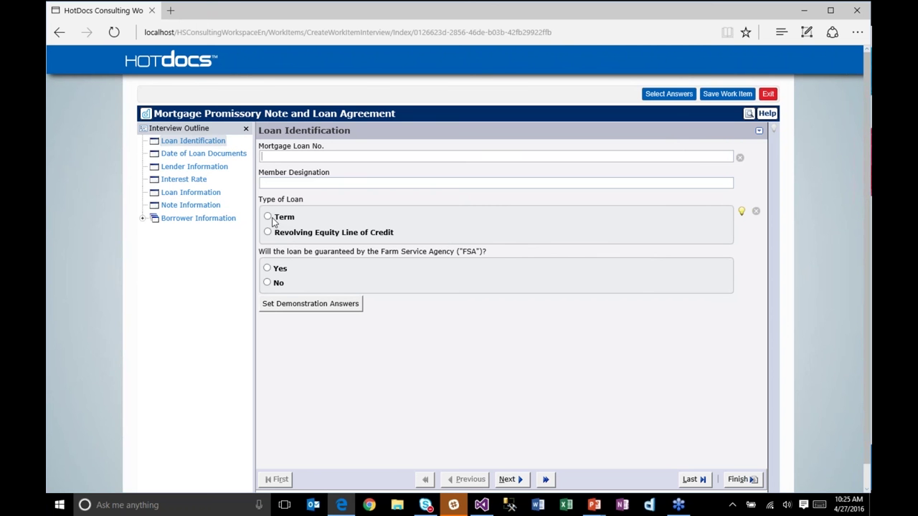
Step: Set Type of Loan to Revolving Equity Line of Credit and answer Yes to the FSA guarantee question
{"action": "left_click", "coordinate": [267, 217]}
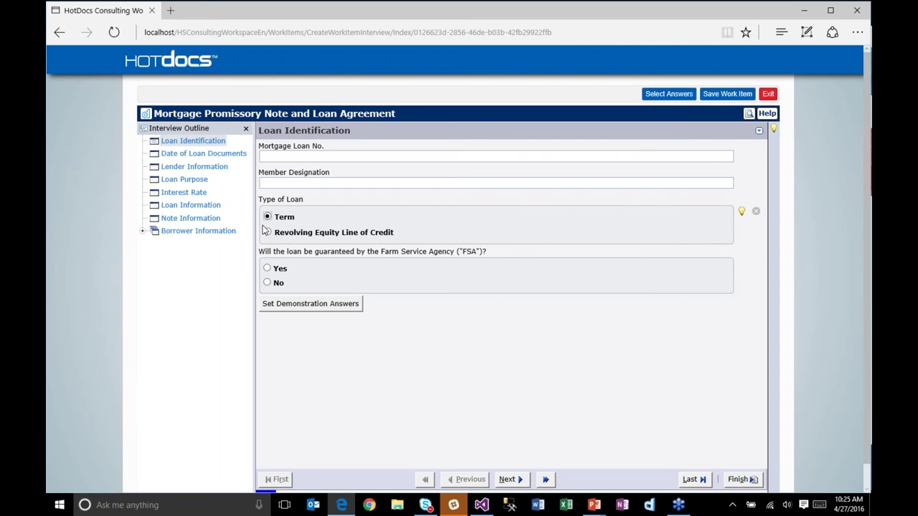
{"action": "left_click", "coordinate": [268, 233]}
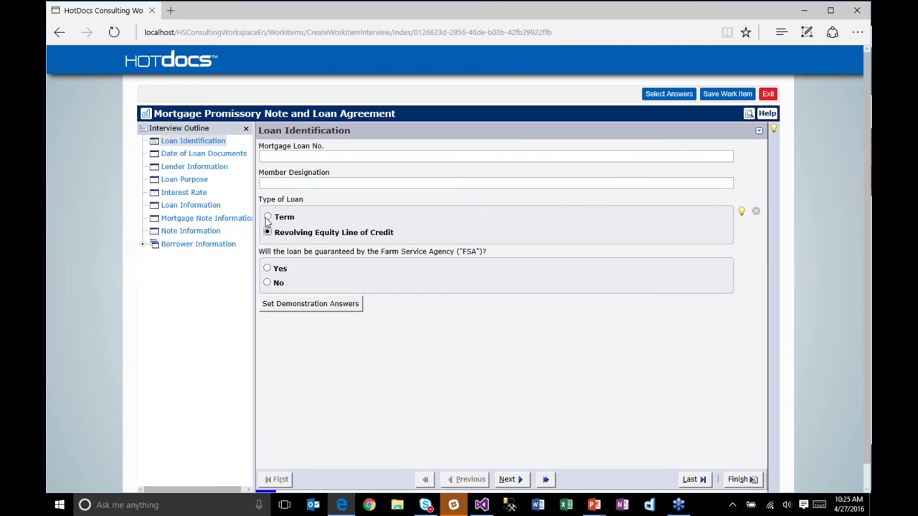
{"action": "left_click", "coordinate": [268, 217]}
{"action": "left_click", "coordinate": [266, 233]}
{"action": "left_click", "coordinate": [276, 284]}
{"action": "left_click", "coordinate": [269, 271]}
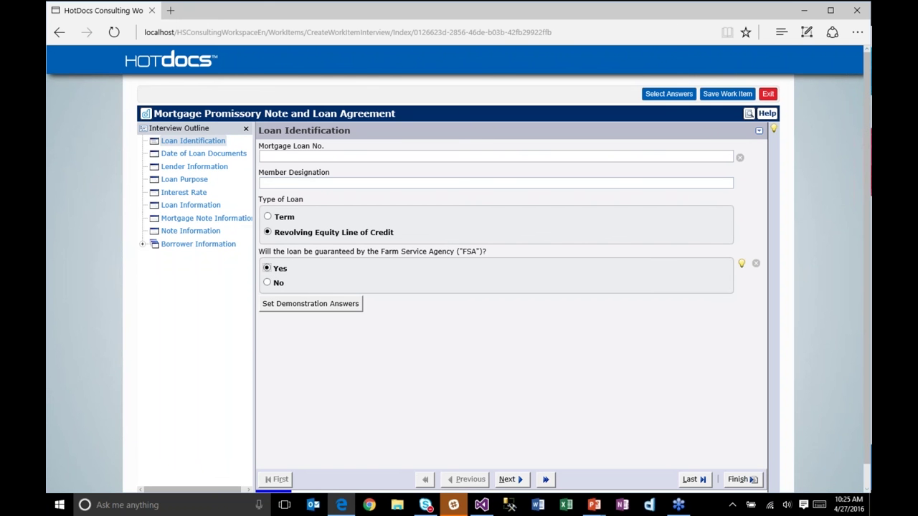
Step: Enter Mortgage Loan No. MLT-183 and Member Designation 'Some Designation'
{"action": "left_click", "coordinate": [262, 156]}
{"action": "type", "text": "MT-183"}
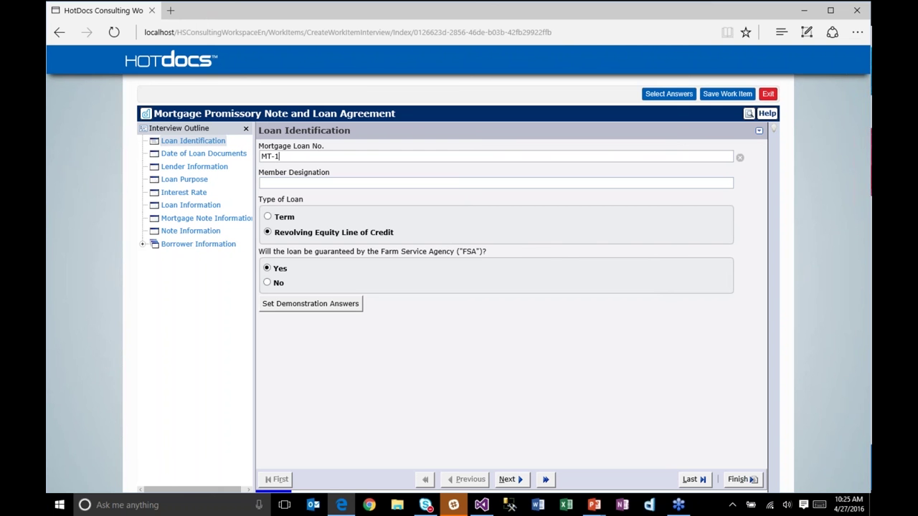
{"action": "key", "text": "Tab"}
{"action": "type", "text": "Some Design"}
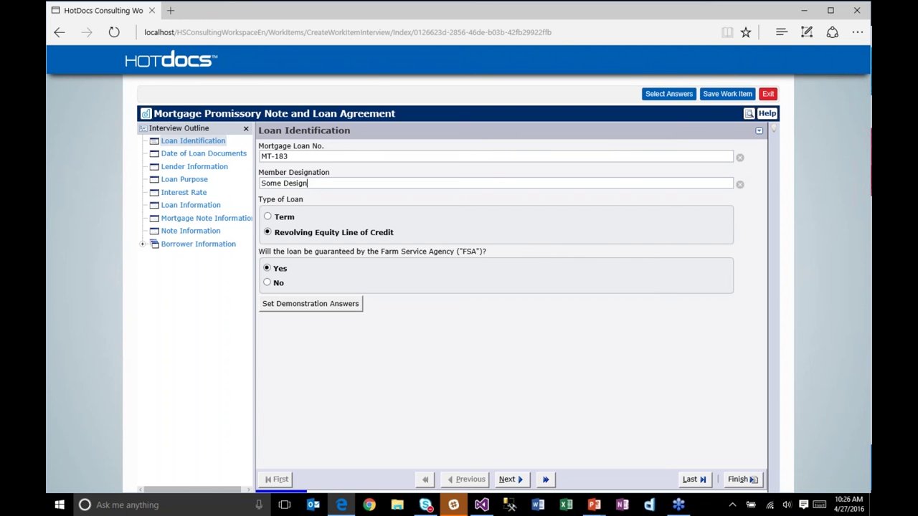
{"action": "type", "text": "ation"}
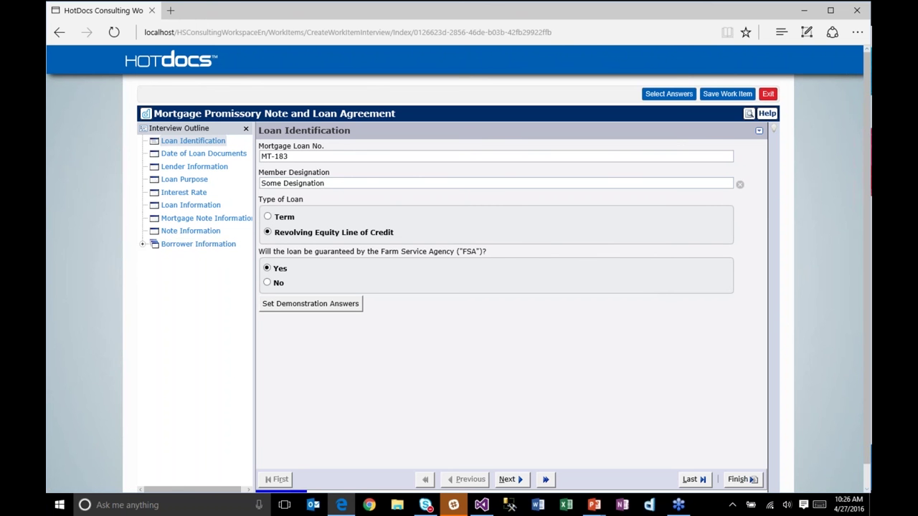
Step: Load demonstration answers, set Type of Loan to Term, and view the Date of Loan Documents page
{"action": "left_click", "coordinate": [307, 305]}
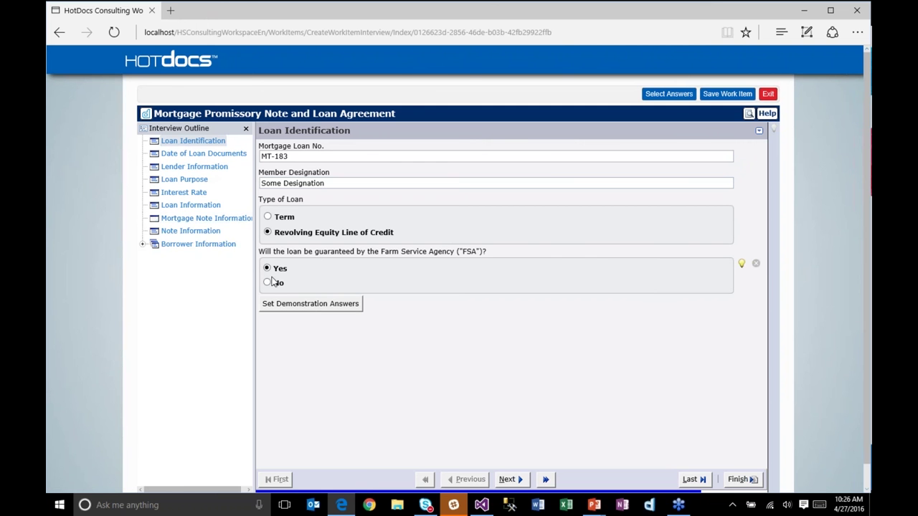
{"action": "left_click", "coordinate": [269, 218]}
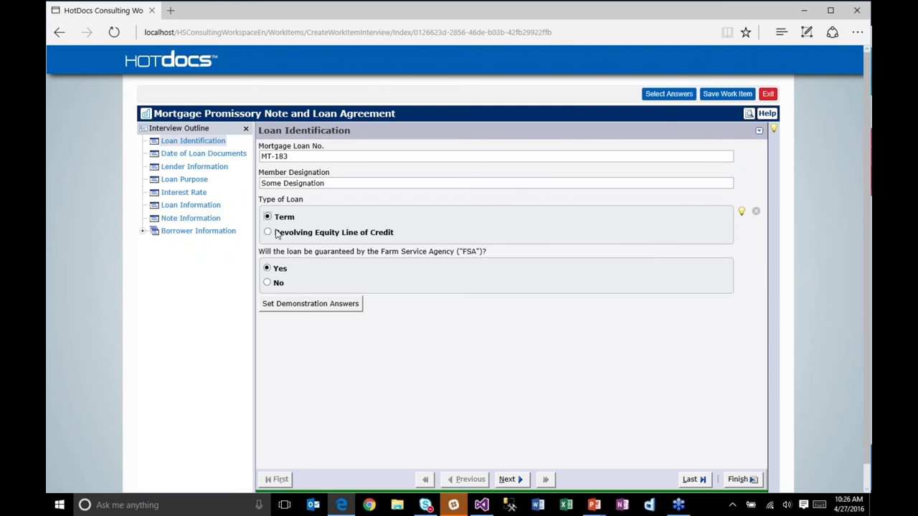
{"action": "left_click", "coordinate": [200, 155]}
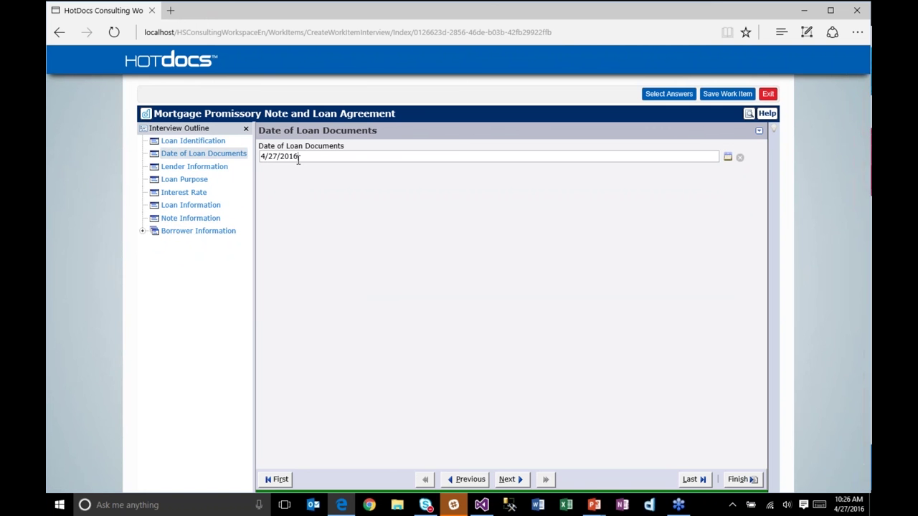
Step: Review the Lender Information with California as the state, then go to Borrower Information
{"action": "left_click", "coordinate": [204, 169]}
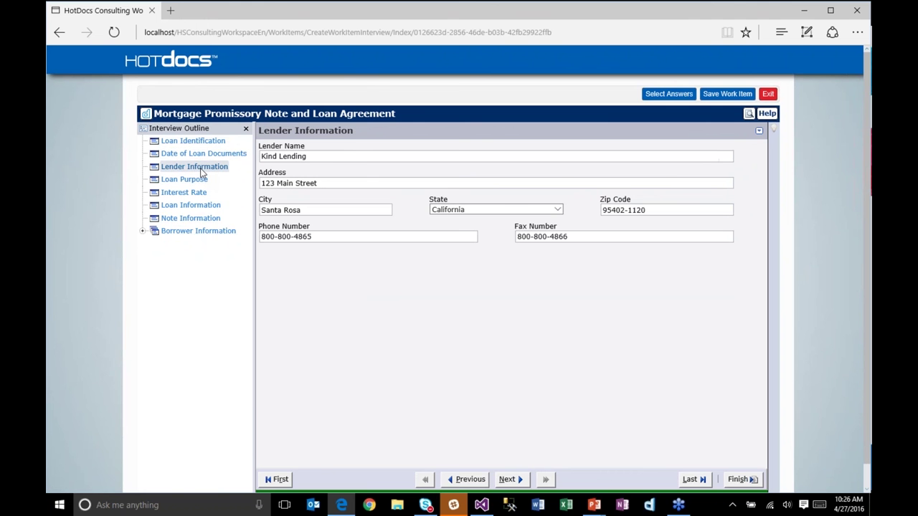
{"action": "left_click", "coordinate": [556, 210]}
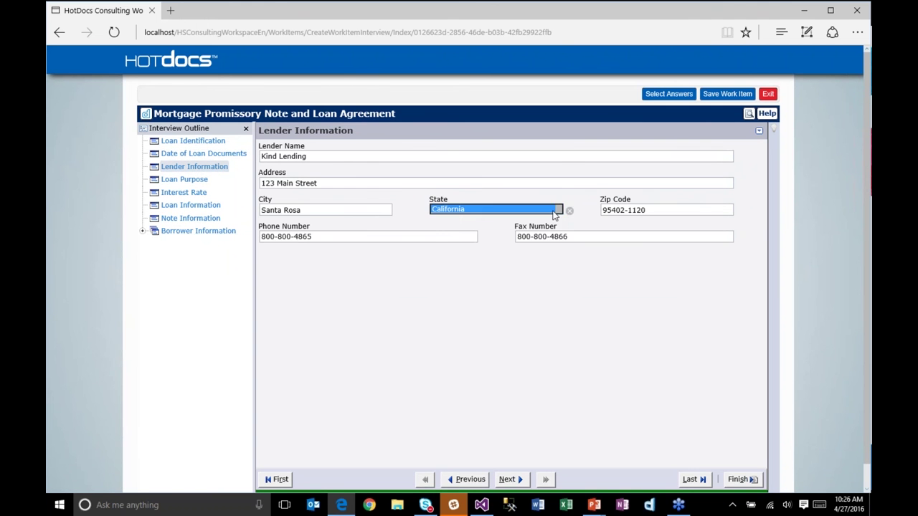
{"action": "left_click", "coordinate": [318, 212]}
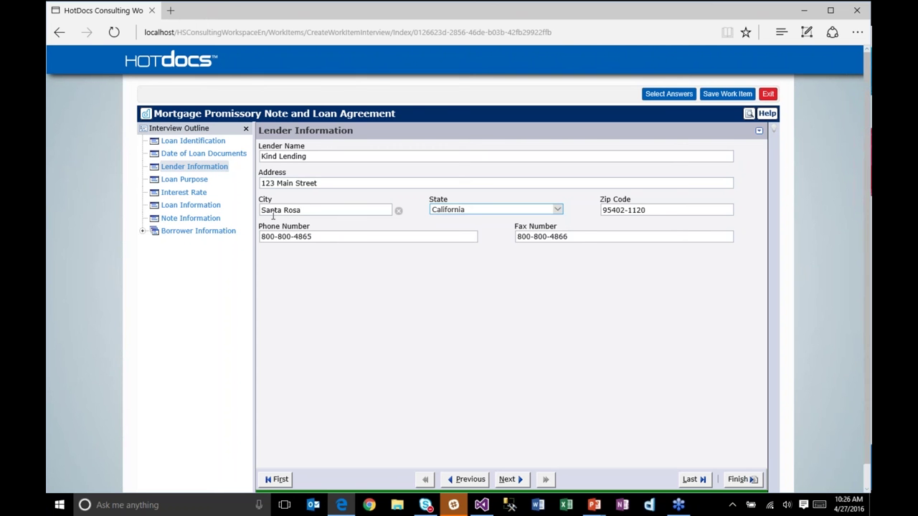
{"action": "left_click", "coordinate": [212, 234]}
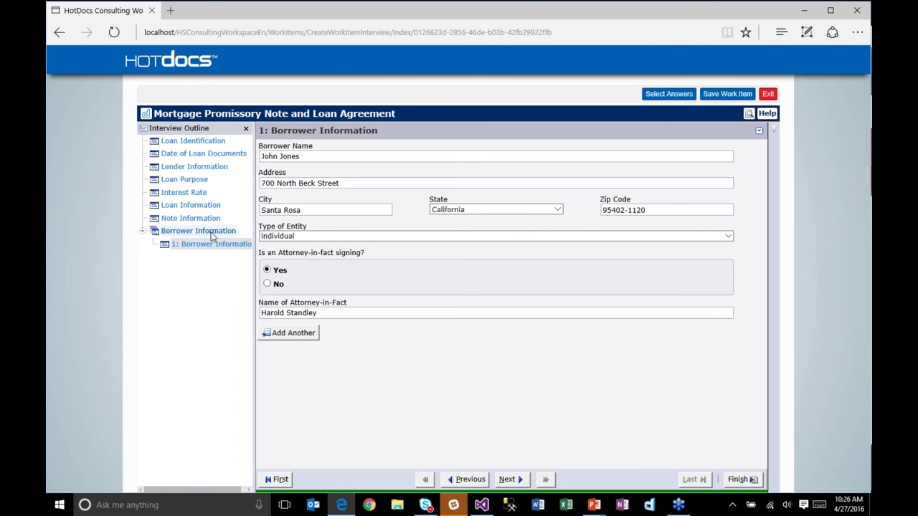
Step: Add a second borrower, ABC Company, at 123 Main Street, Kennesaw, Georgia 30144
{"action": "left_click", "coordinate": [269, 333]}
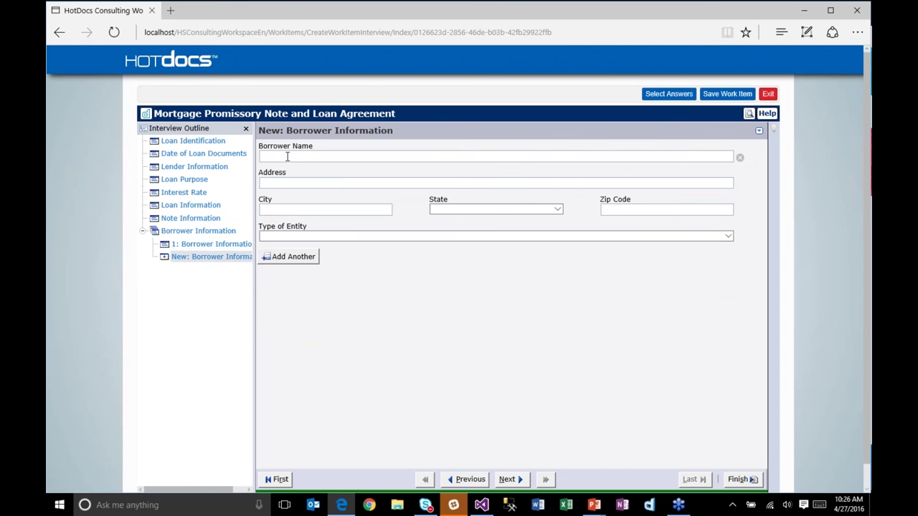
{"action": "type", "text": "ABC Company"}
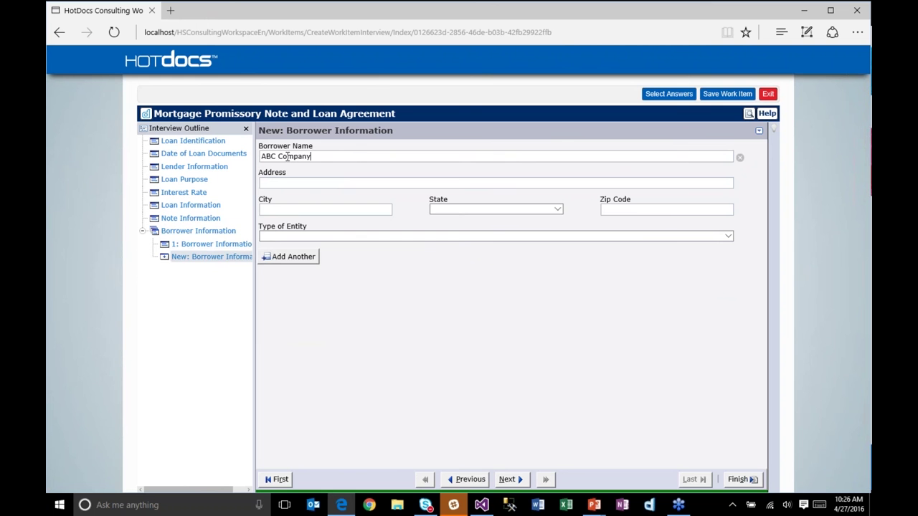
{"action": "key", "text": "Tab"}
{"action": "type", "text": "123 Main Street"}
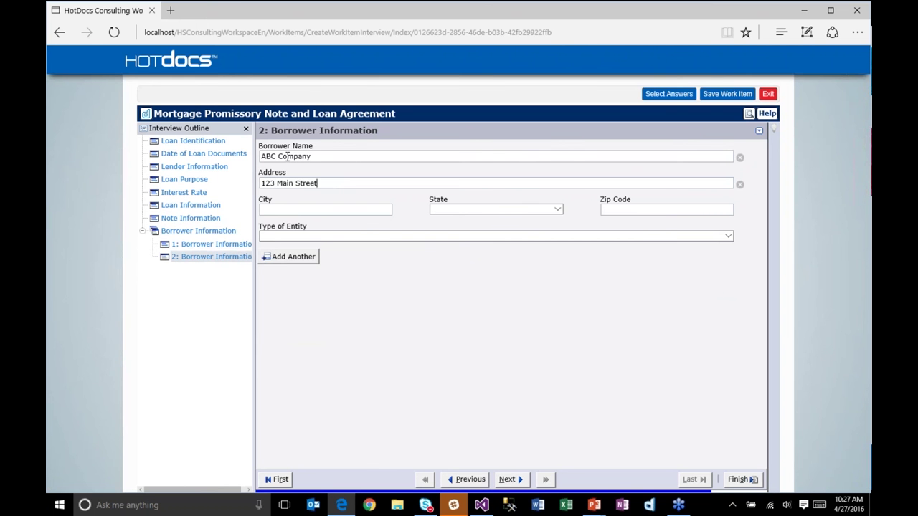
{"action": "key", "text": "Tab"}
{"action": "type", "text": "Kennesaw"}
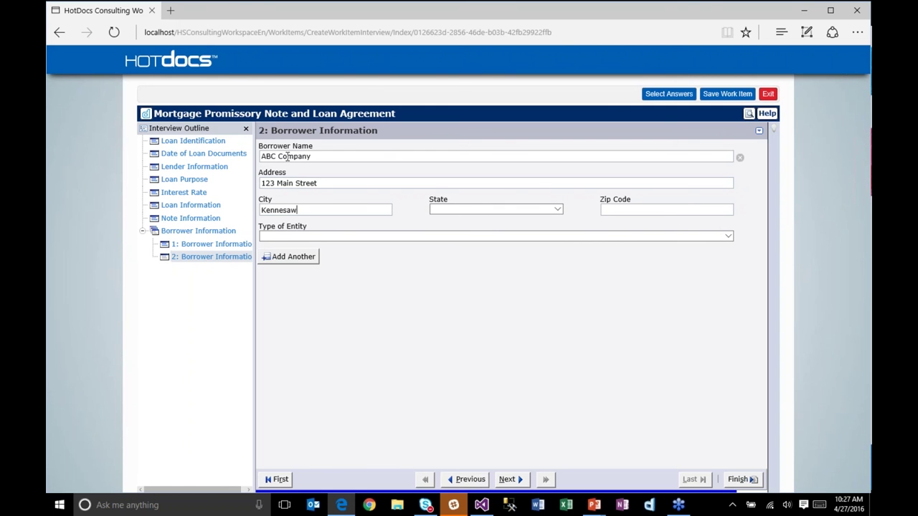
{"action": "key", "text": "Tab"}
{"action": "key", "text": "g"}
{"action": "key", "text": "Tab"}
{"action": "type", "text": "30144"}
Step: Make ABC Company a Delaware corporation and move to its Signatory Information page
{"action": "key", "text": "Tab"}
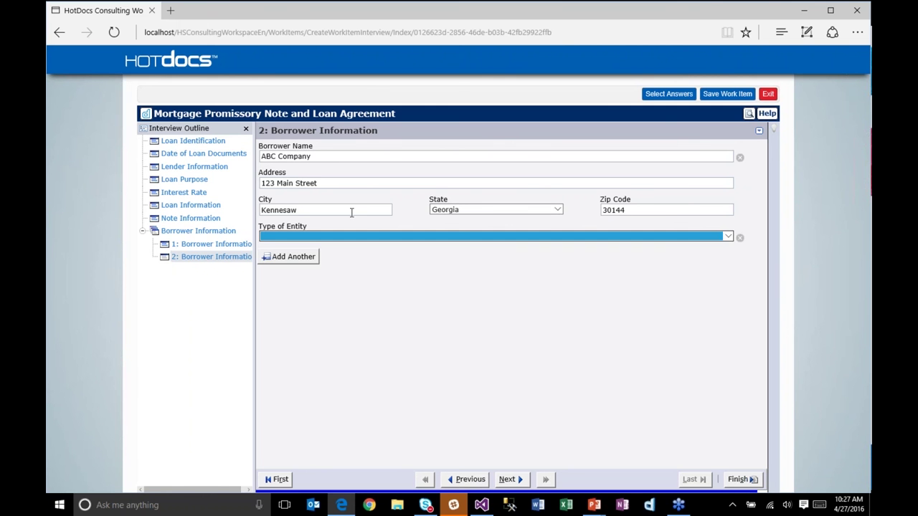
{"action": "left_click", "coordinate": [345, 232]}
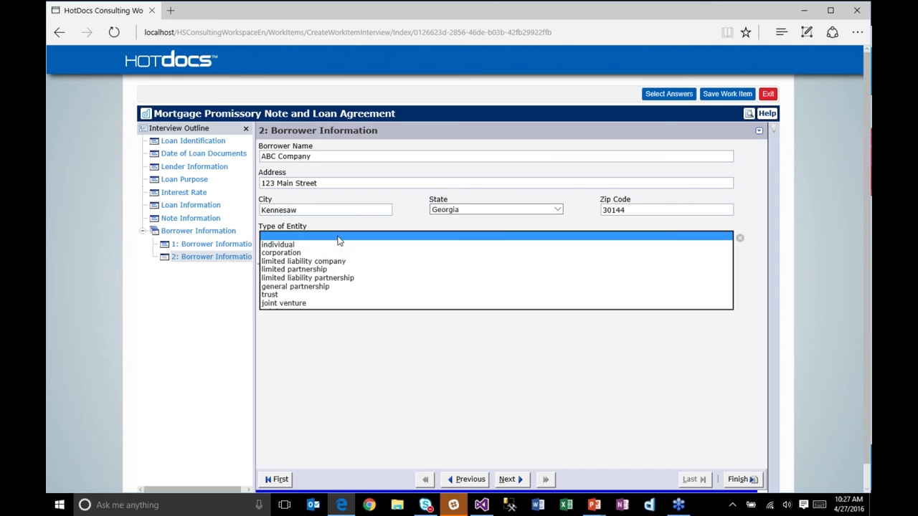
{"action": "left_click", "coordinate": [297, 252]}
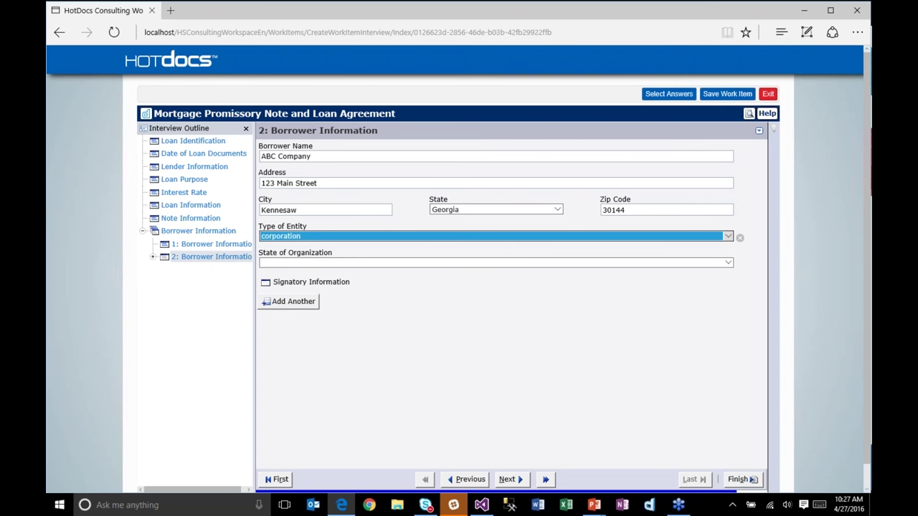
{"action": "left_click", "coordinate": [297, 264]}
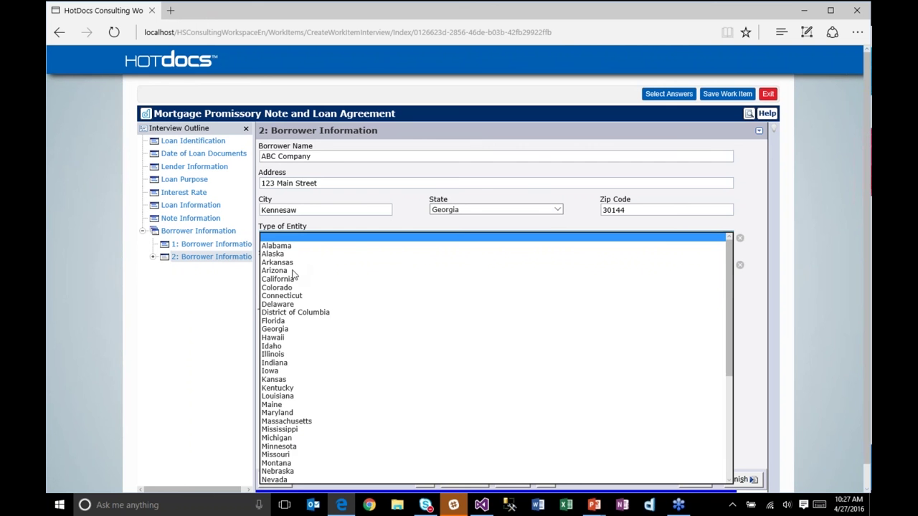
{"action": "left_click", "coordinate": [278, 304]}
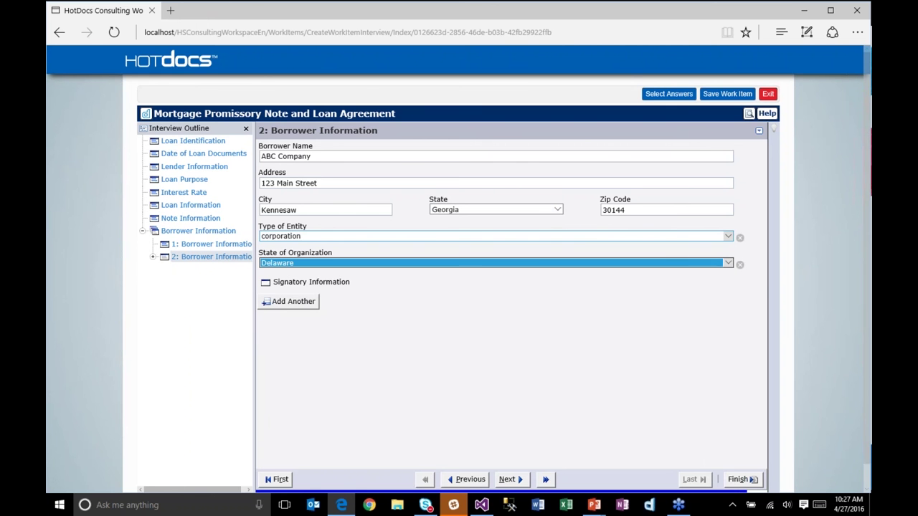
{"action": "left_click", "coordinate": [265, 284]}
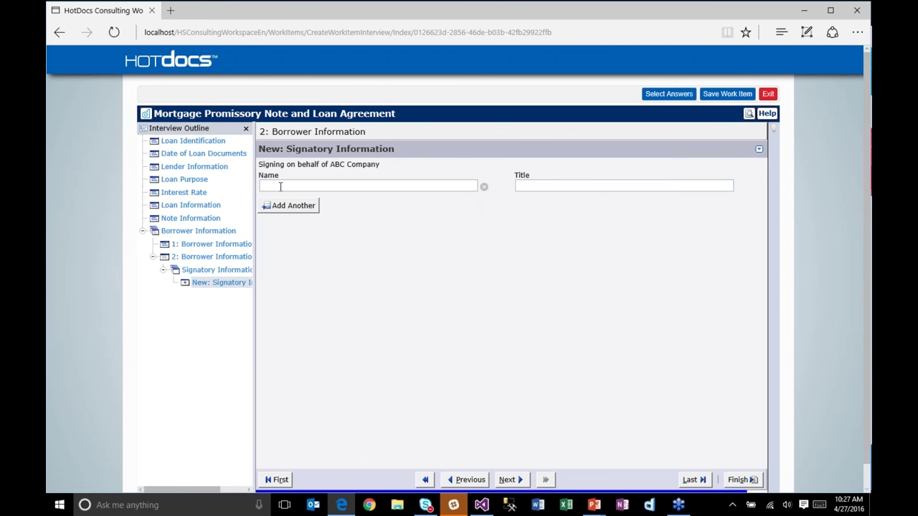
Step: Enter the signatory's full name and the title President for ABC Company
{"action": "type", "text": "mart"}
{"action": "key", "text": "BackSpace"}
{"action": "key", "text": "BackSpace"}
{"action": "key", "text": "BackSpace"}
{"action": "key", "text": "BackSpace"}
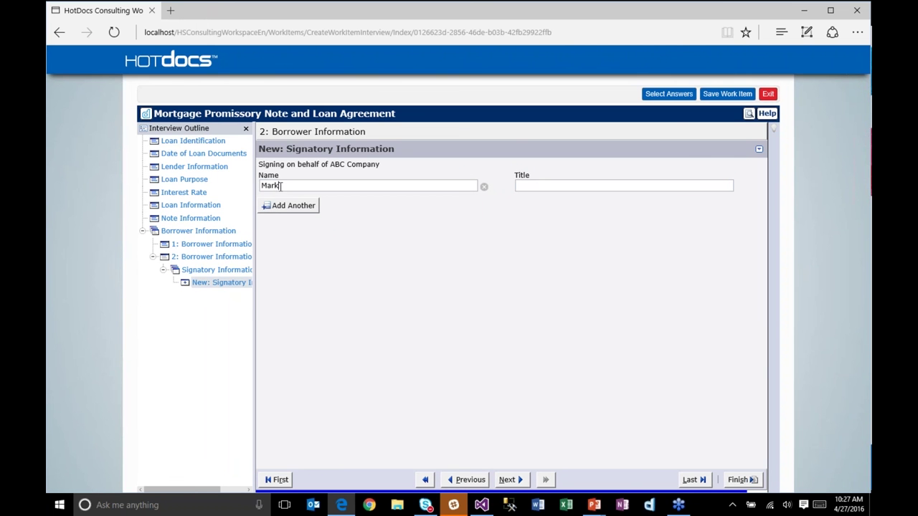
{"action": "key", "text": "Tab"}
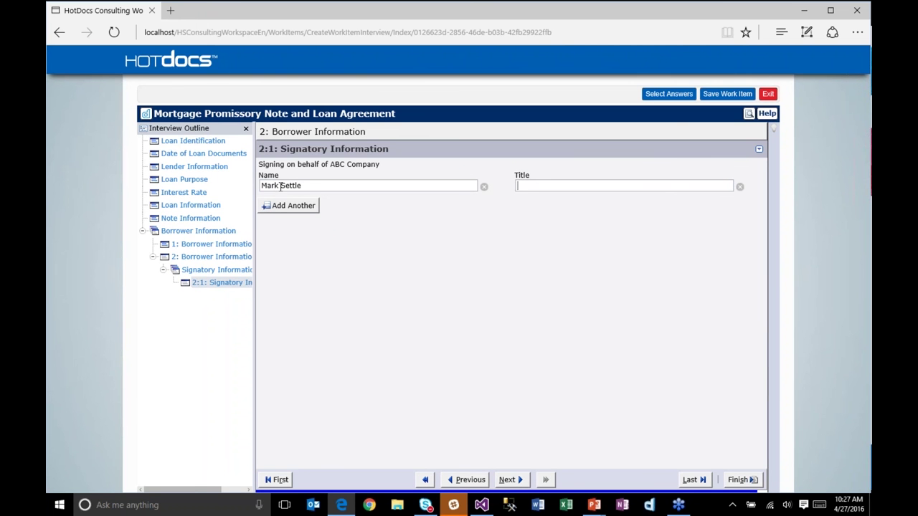
{"action": "type", "text": "President"}
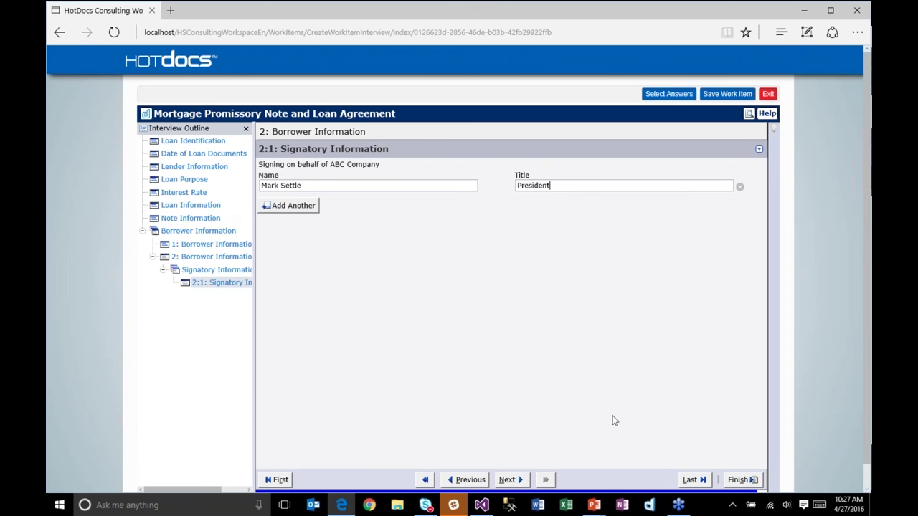
Step: Finish the interview, download the assembled RTF document, and open it in Word
{"action": "left_click", "coordinate": [738, 480]}
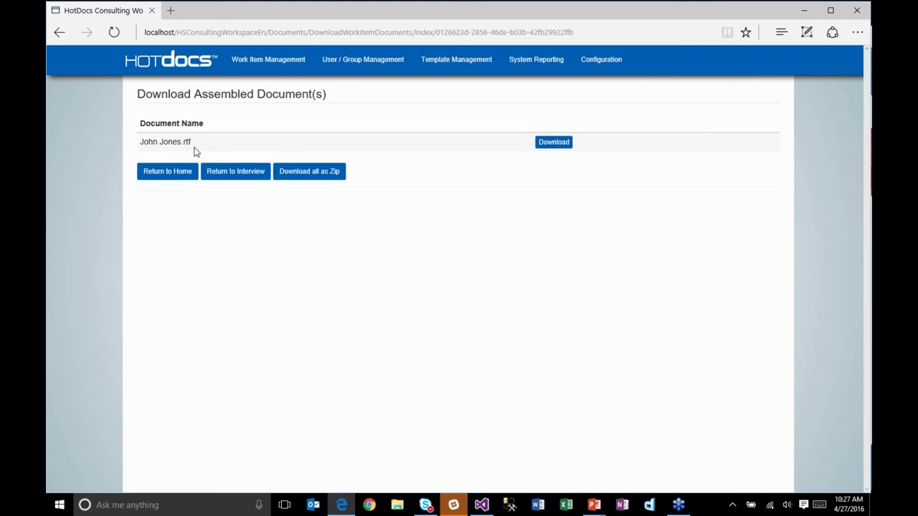
{"action": "left_click", "coordinate": [550, 143]}
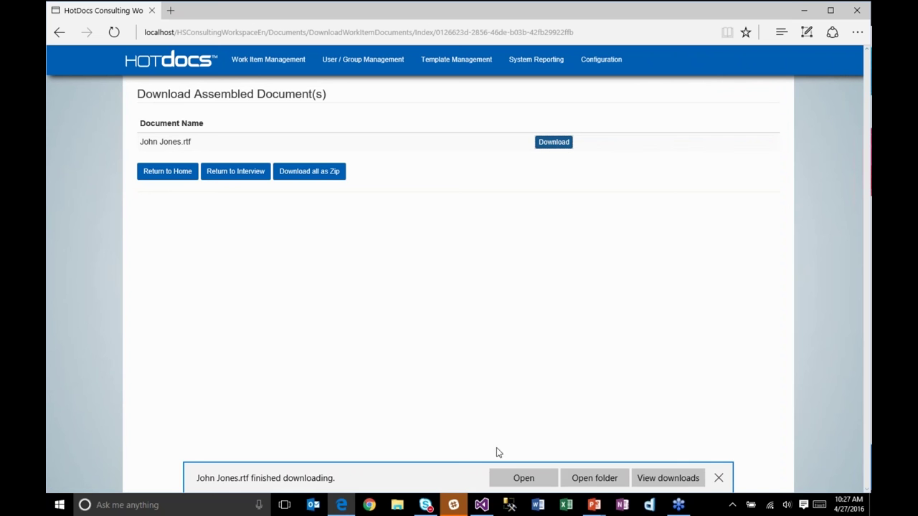
{"action": "left_click", "coordinate": [522, 479]}
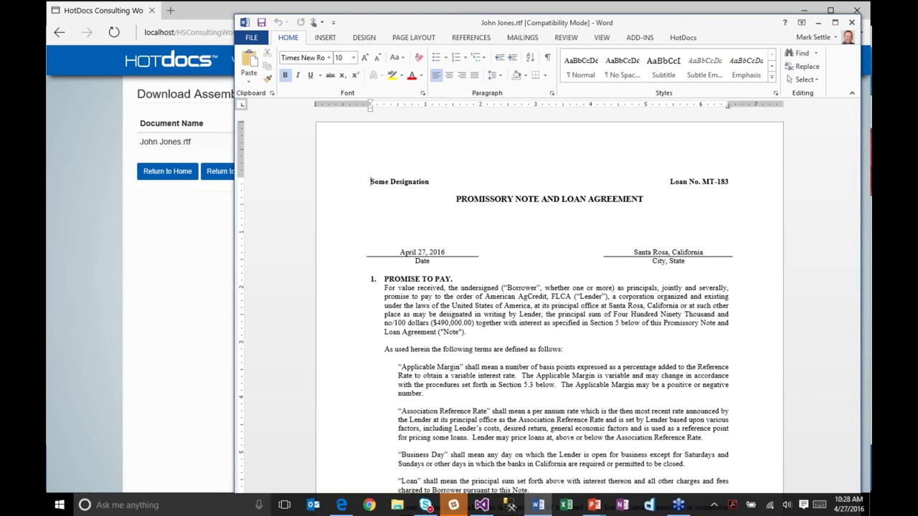
Step: Scroll through the assembled Promissory Note and Loan Agreement in Word
{"action": "scroll", "coordinate": [549, 301], "scroll_direction": "down", "scroll_amount": 2}
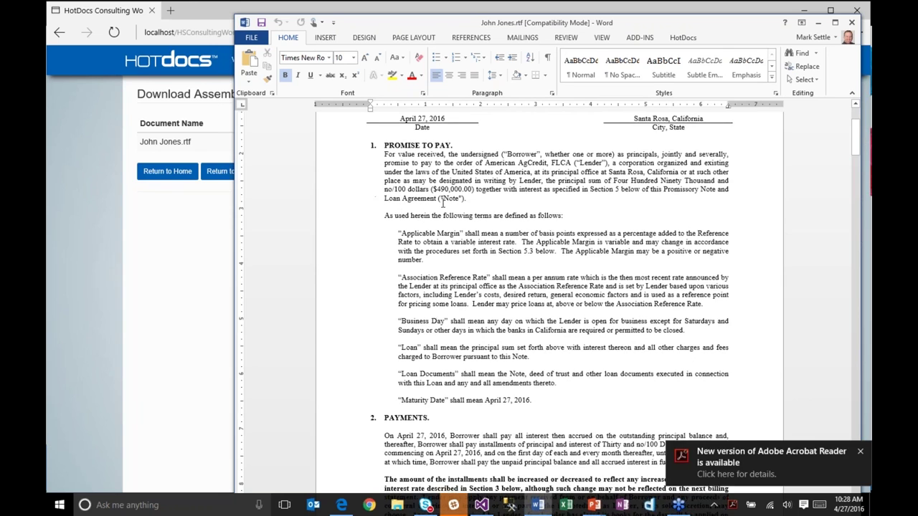
{"action": "scroll", "coordinate": [482, 255], "scroll_direction": "down", "scroll_amount": 5}
{"action": "scroll", "coordinate": [482, 255], "scroll_direction": "down", "scroll_amount": 10}
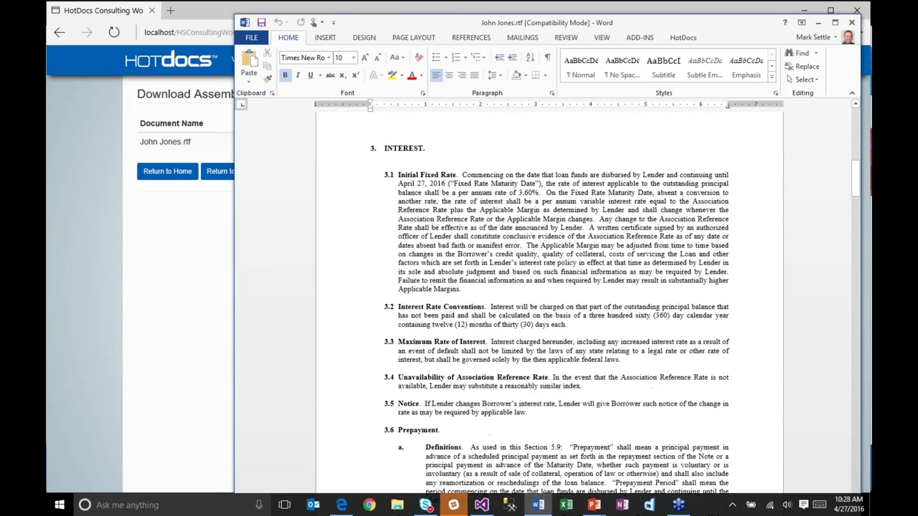
{"action": "scroll", "coordinate": [482, 255], "scroll_direction": "down", "scroll_amount": 6}
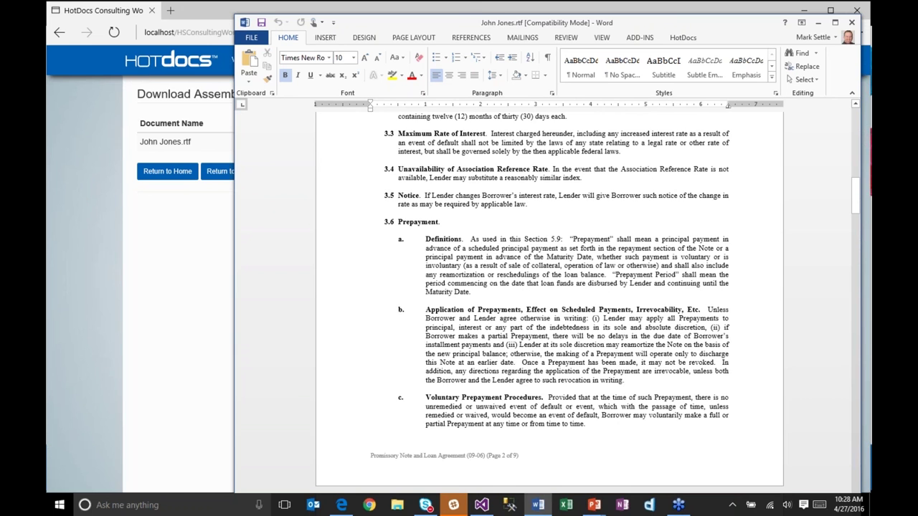
{"action": "scroll", "coordinate": [549, 301], "scroll_direction": "down", "scroll_amount": 8}
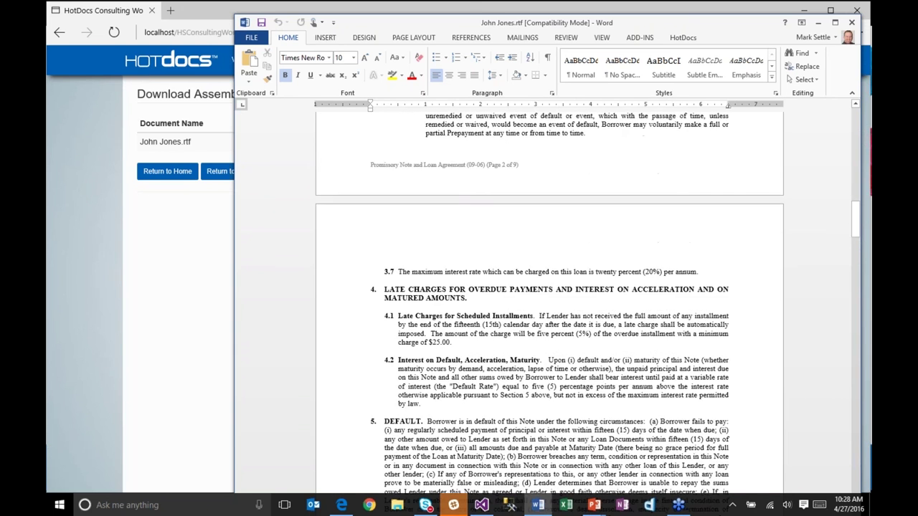
{"action": "scroll", "coordinate": [549, 301], "scroll_direction": "down", "scroll_amount": 5}
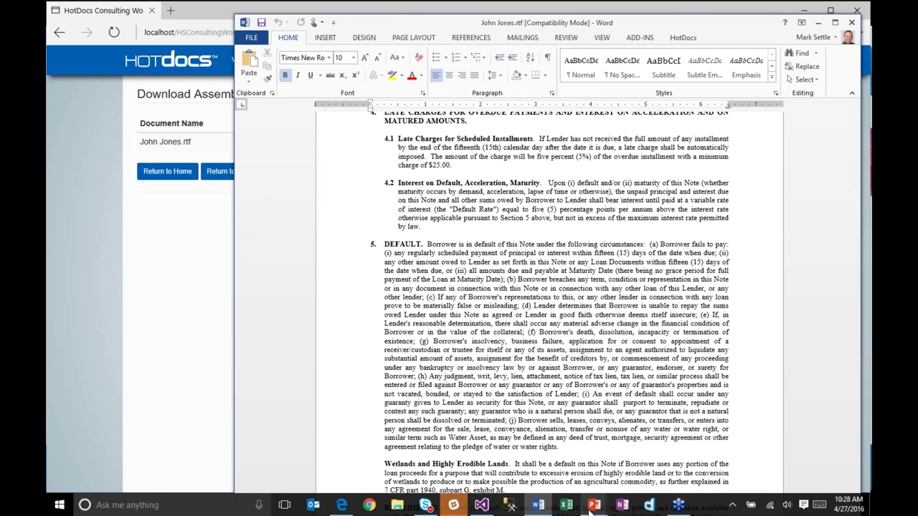
Step: Return to the PowerPoint slideshow and advance to the Banking & HotDocs Summary slide
{"action": "mouse_move", "coordinate": [591, 509]}
{"action": "left_click", "coordinate": [629, 464]}
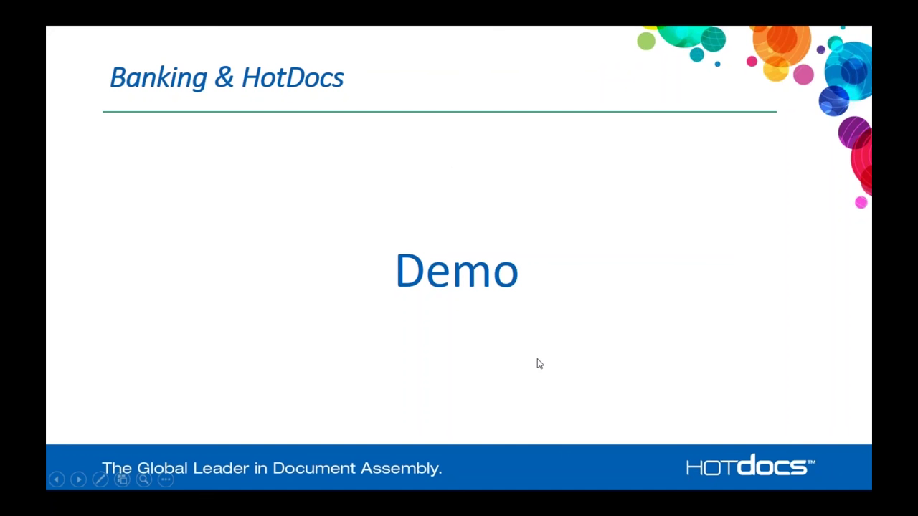
{"action": "left_click", "coordinate": [538, 360]}
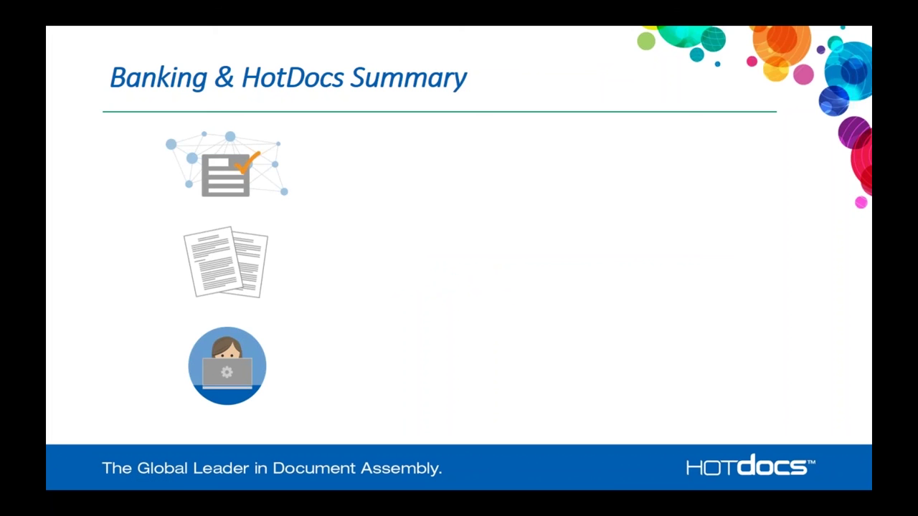